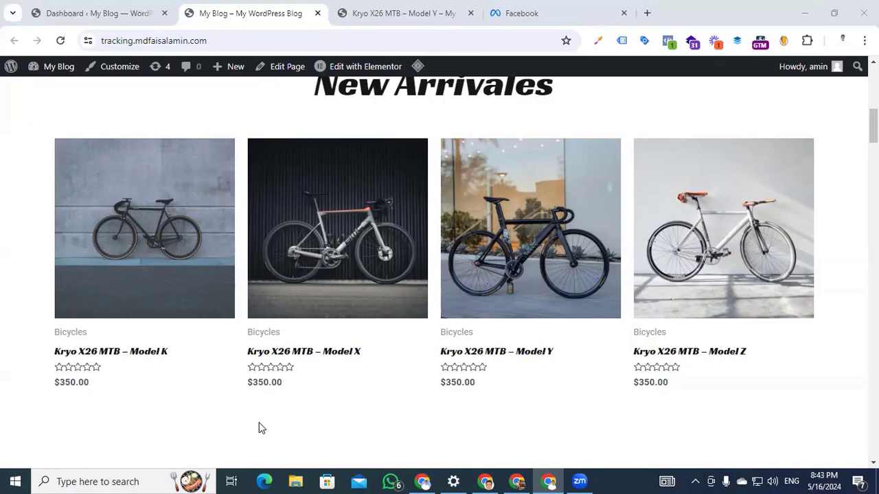
View the catalog list in Commerce Manager and the Kryo X26 MTB – Model Y product page on the store site
key(ctrl+4)
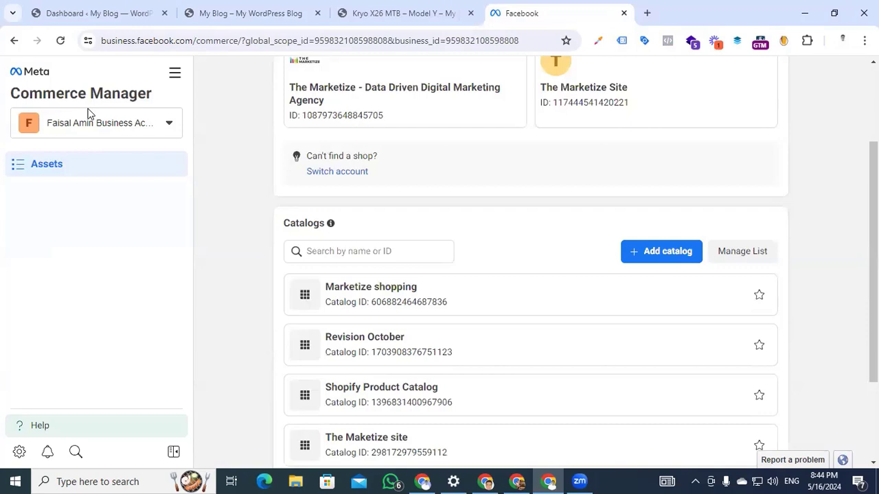
click(398, 13)
scroll(638, 178, down, 3)
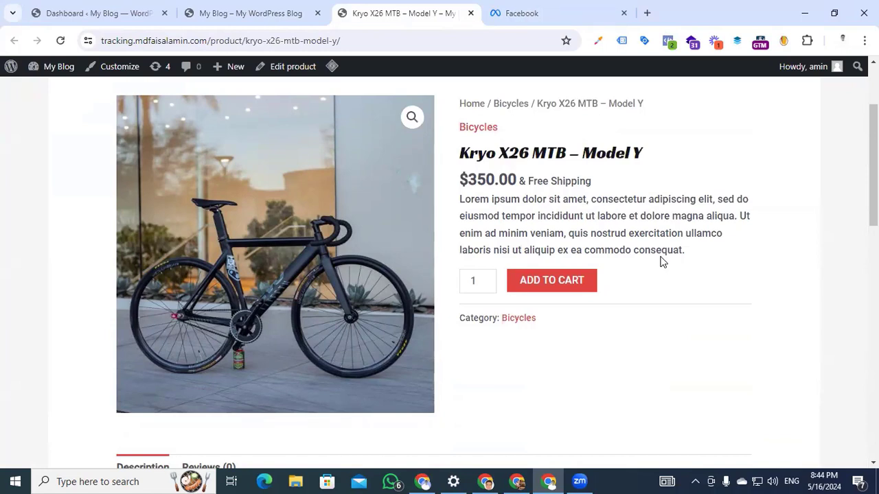
Open business.facebook.com/overview in a new browser tab
click(647, 13)
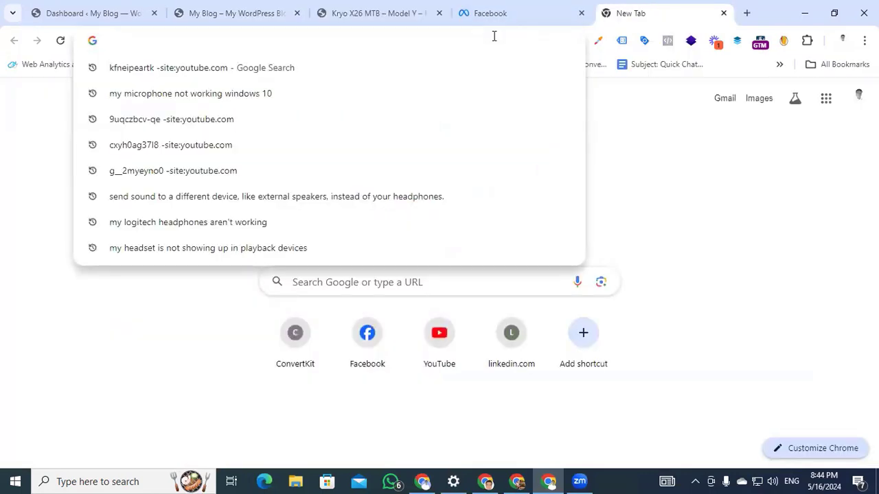
text(business.facebo)
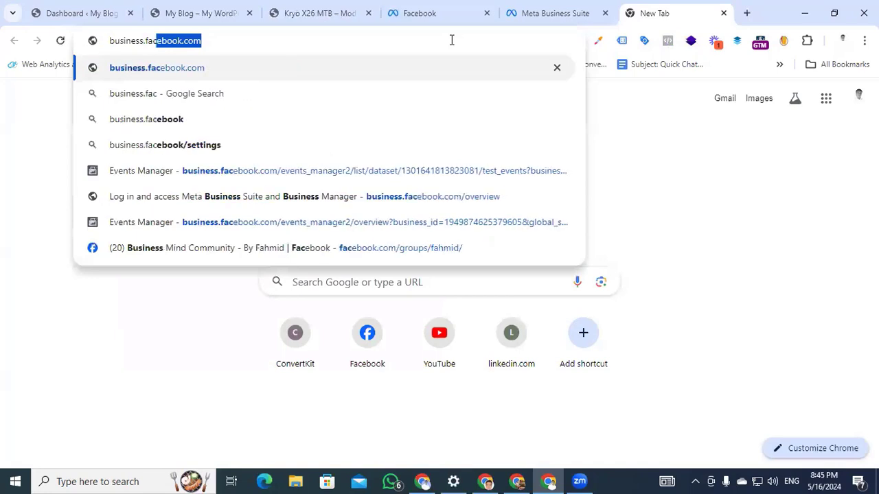
text(ok.com/o)
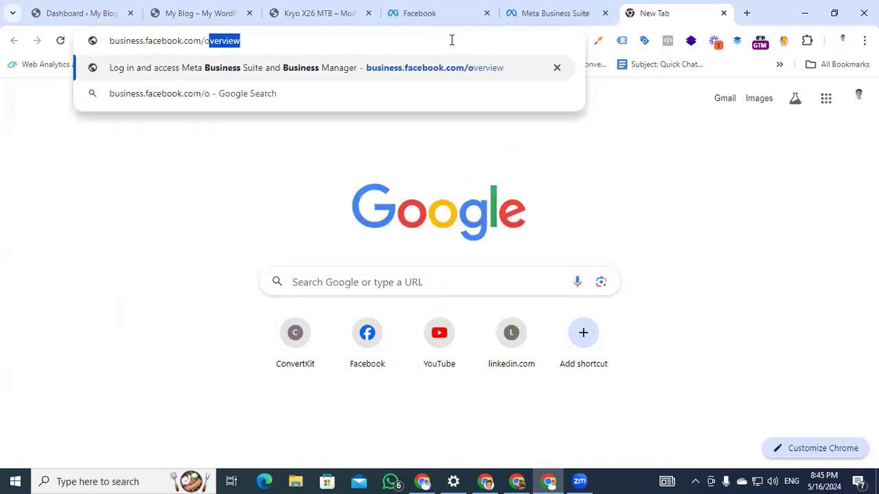
key(Return)
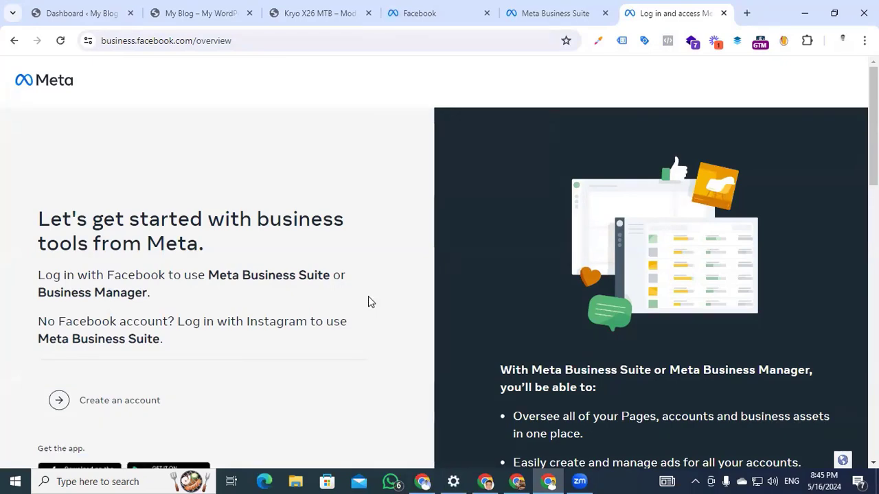
Return to the Meta business account page and open Commerce Manager from its list of all tools
click(421, 11)
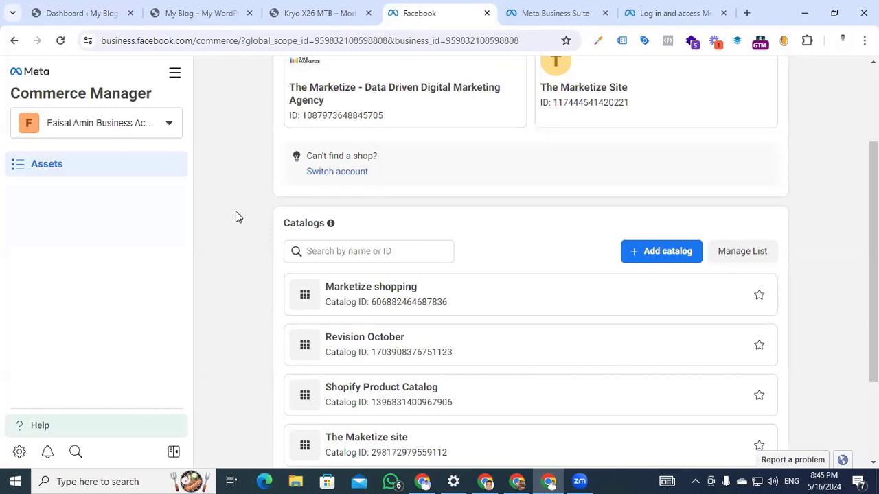
click(174, 76)
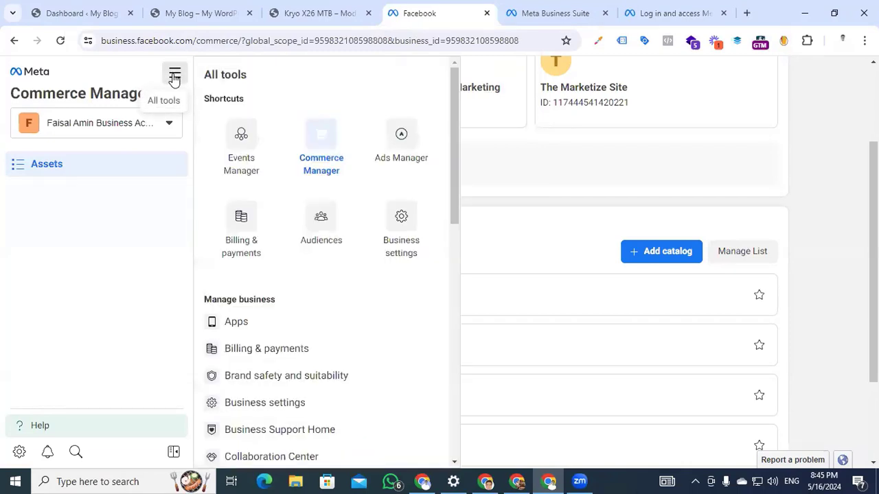
click(311, 174)
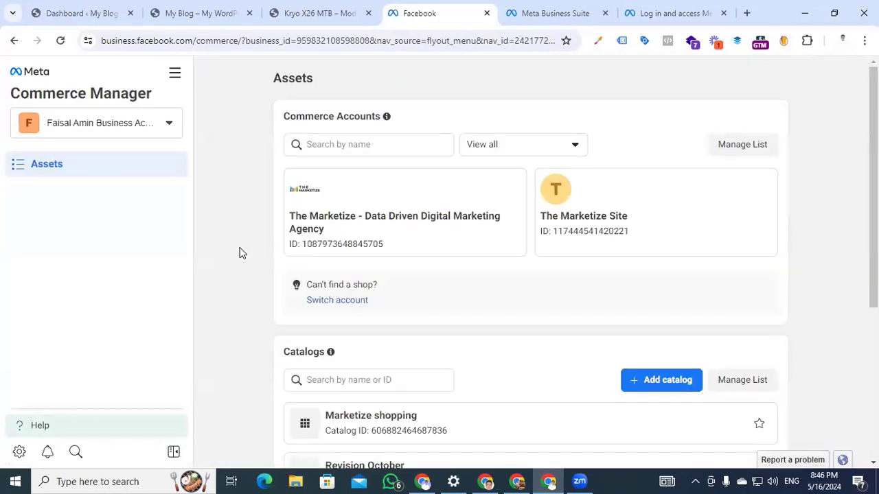
Start a new catalog of the Ecommerce type for online products and continue to its settings
click(650, 388)
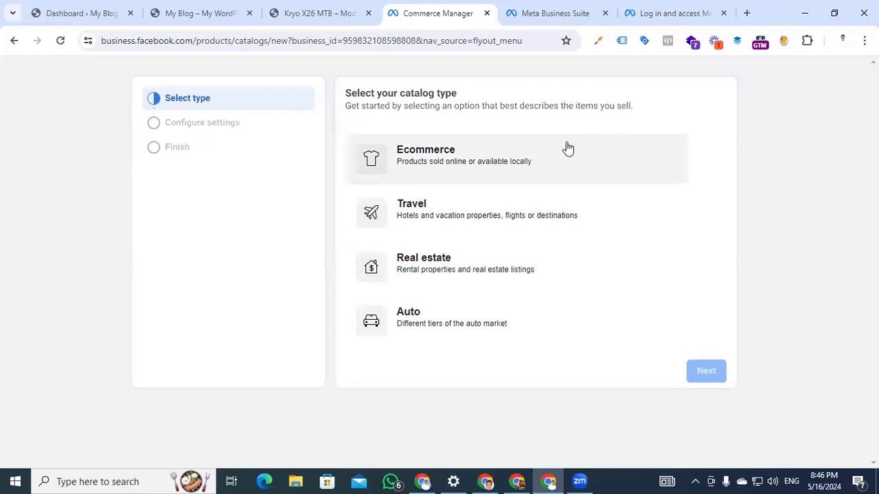
click(462, 170)
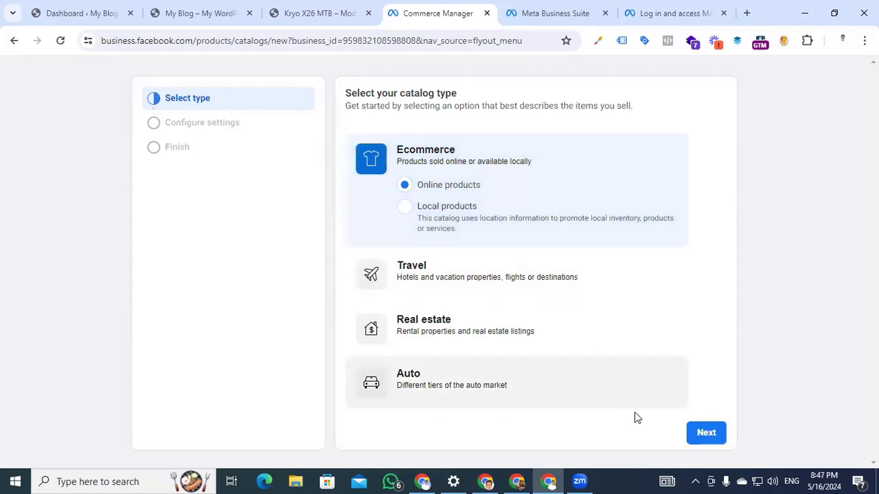
click(709, 433)
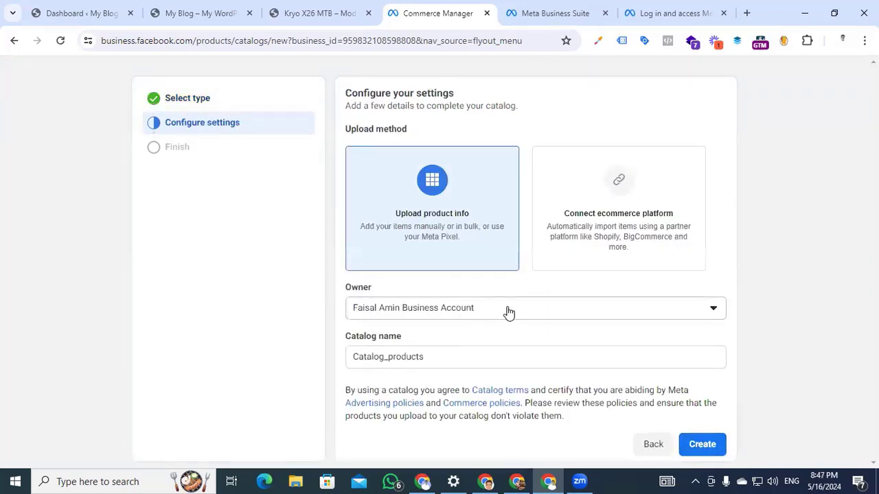
Keep the selected business account as owner, name the catalog with the business owner's name plus "catalog", and create it
click(508, 313)
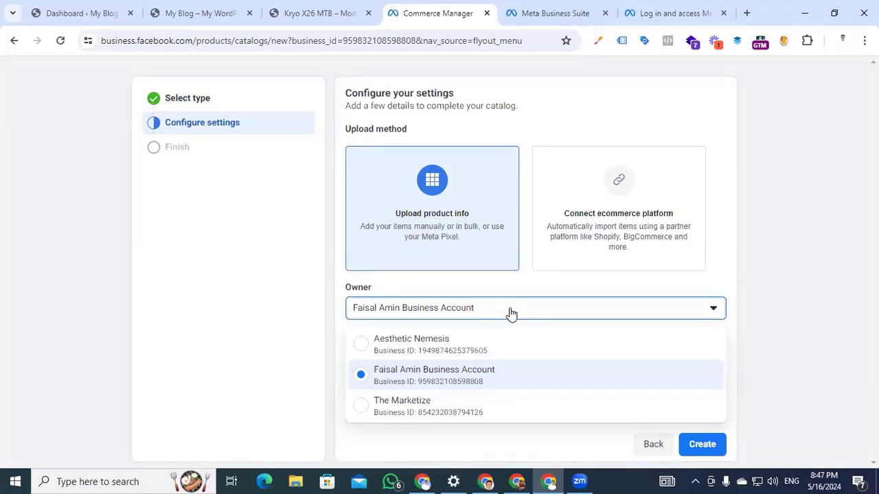
click(435, 386)
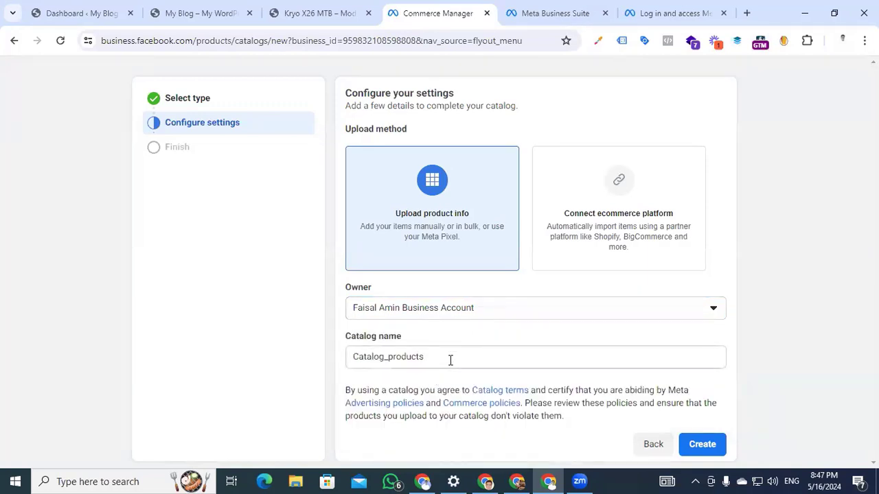
drag(450, 360, 361, 361)
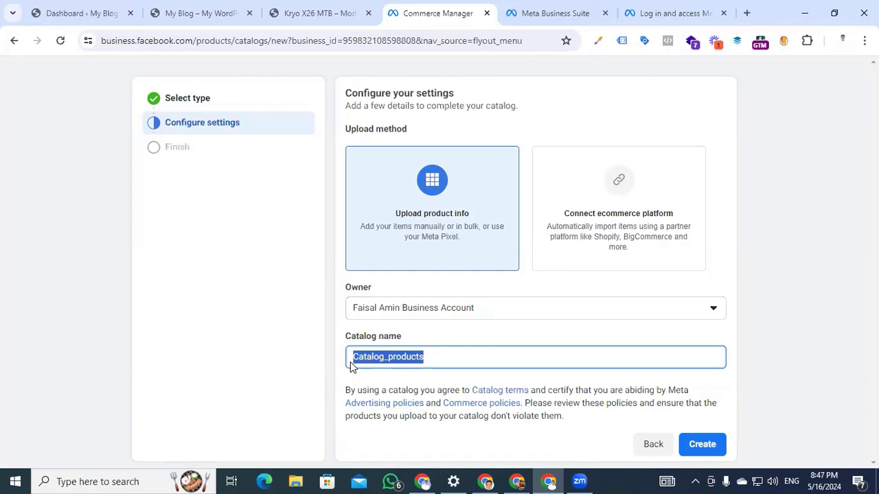
text(fai)
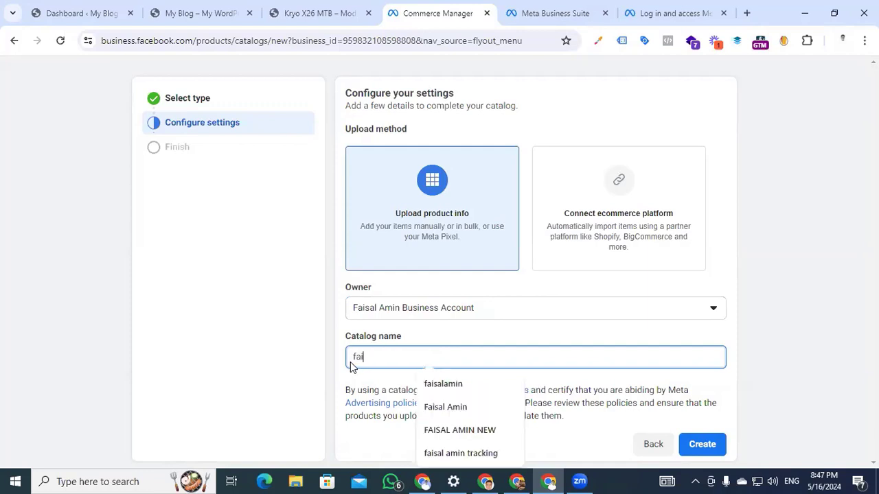
text(salamin catalog)
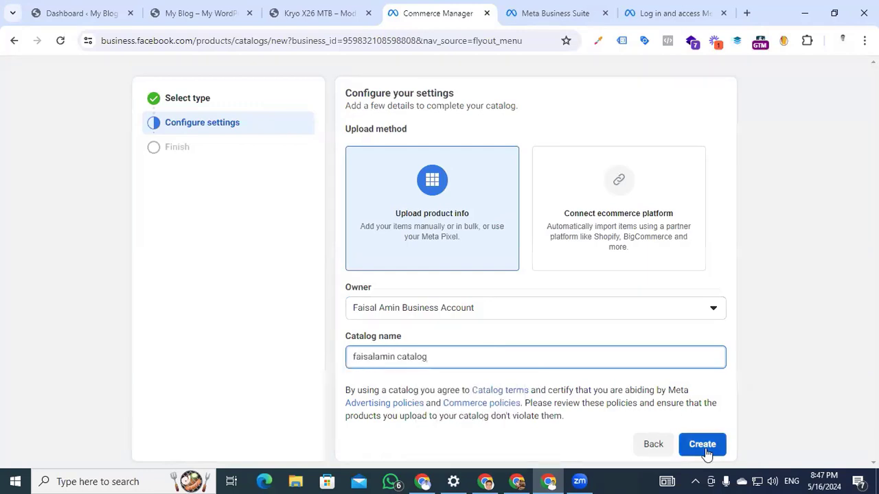
click(701, 444)
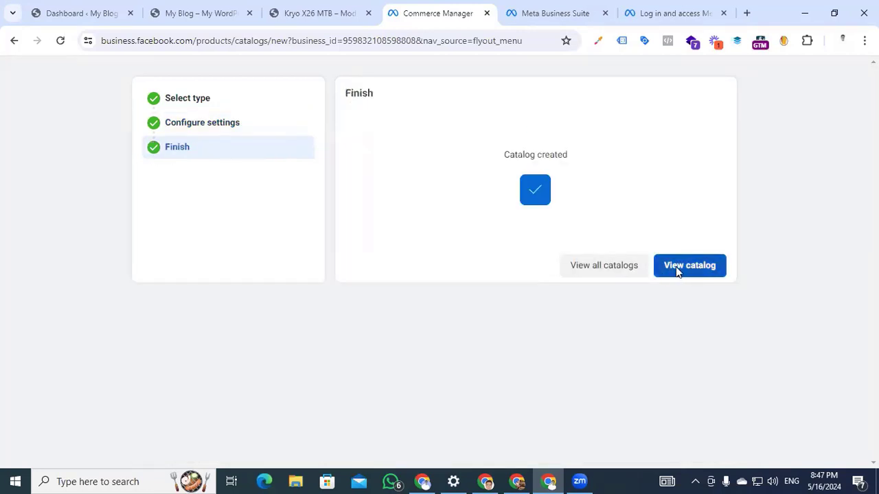
View the new catalog and start adding items through a data feed supplied by URL
click(676, 266)
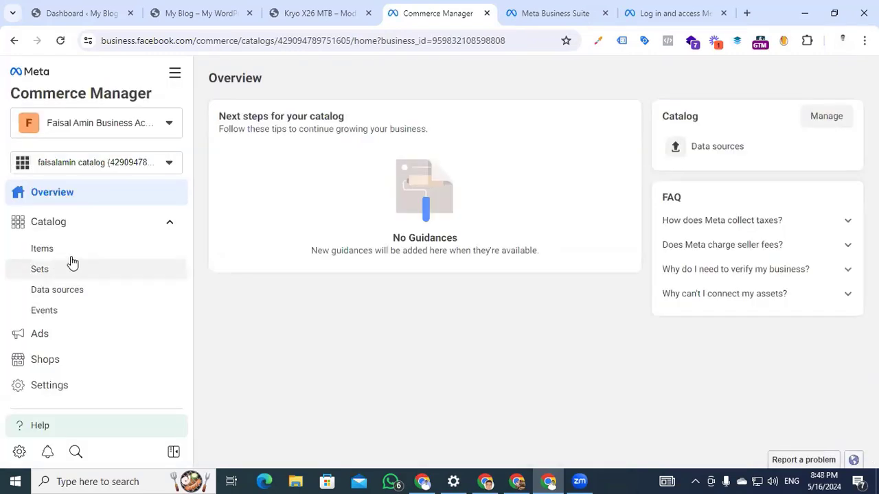
click(61, 254)
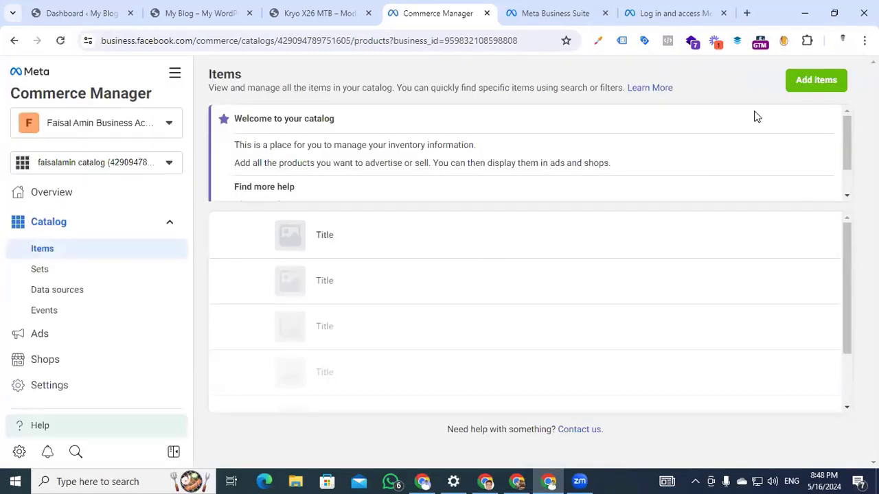
click(819, 87)
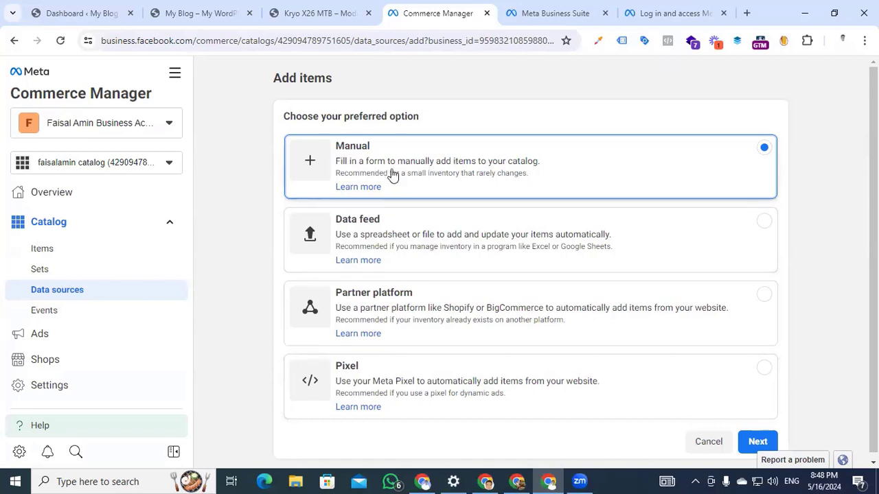
click(436, 234)
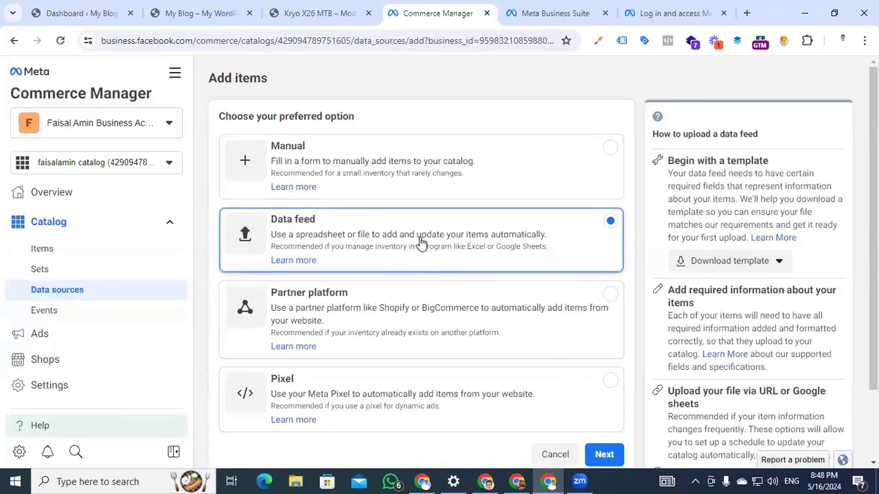
click(604, 455)
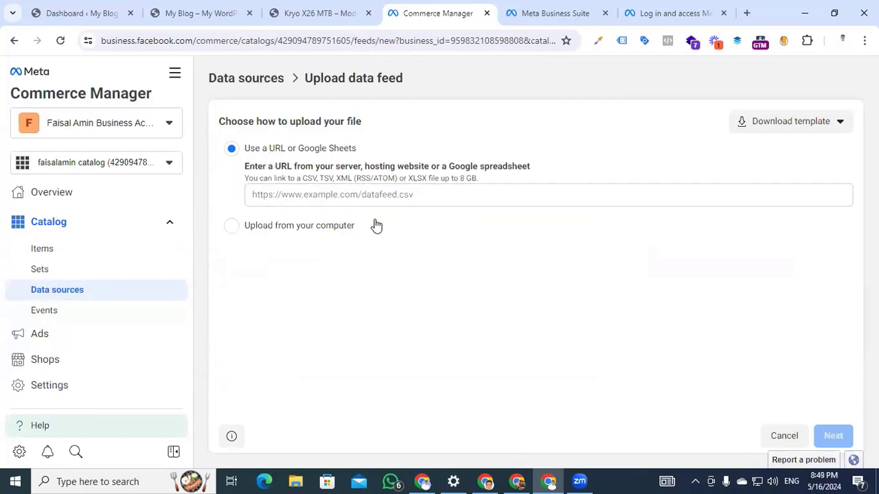
click(311, 194)
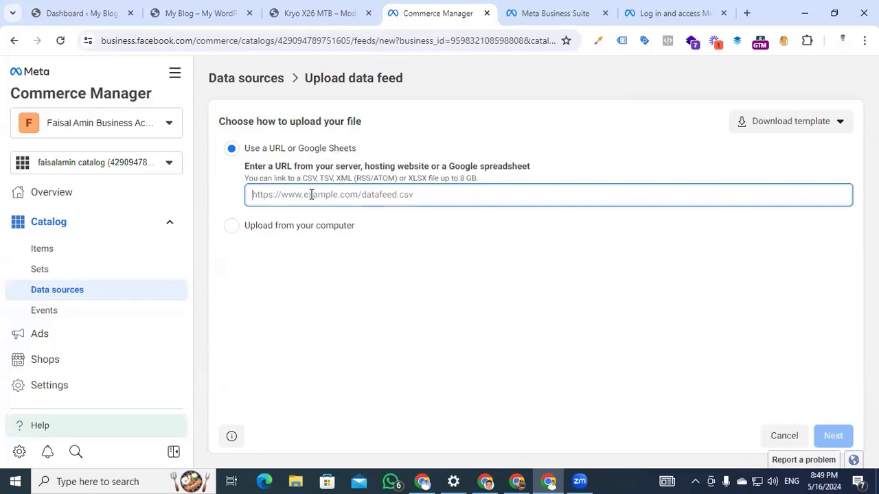
Switch to the WordPress dashboard and open the Make Feed page of CTX Feed
key(ctrl+1)
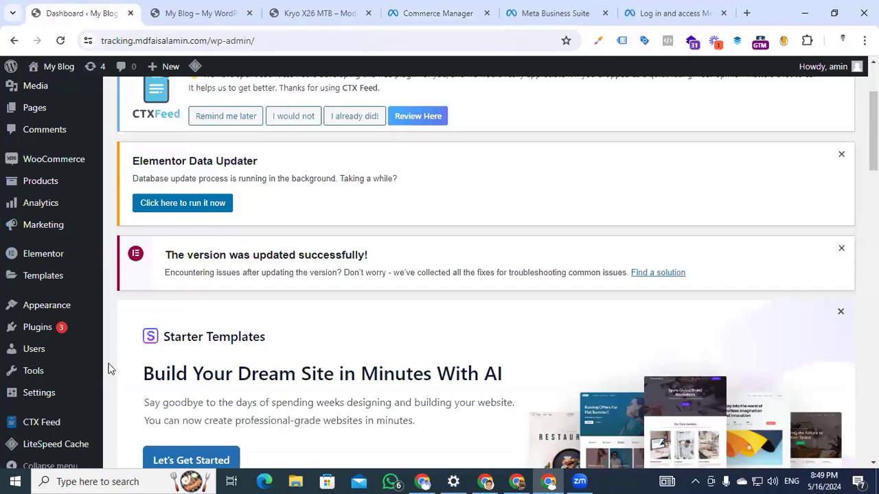
scroll(114, 222, down, 1)
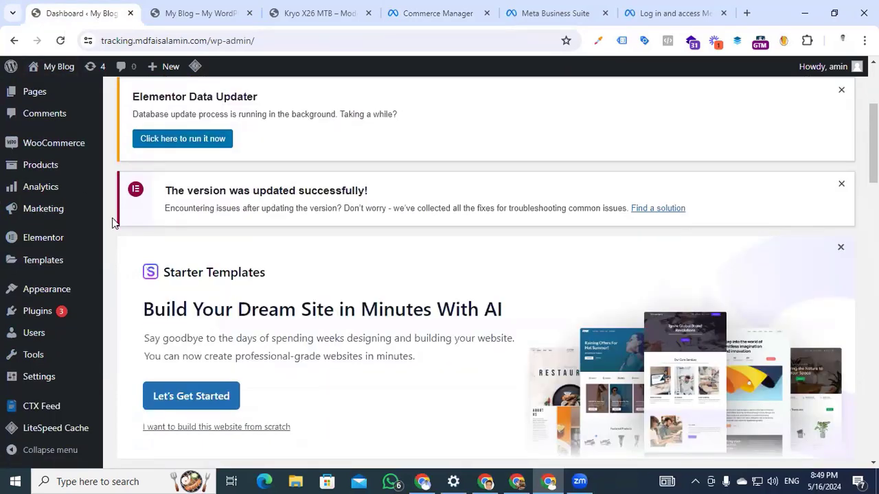
mouse_move(21, 414)
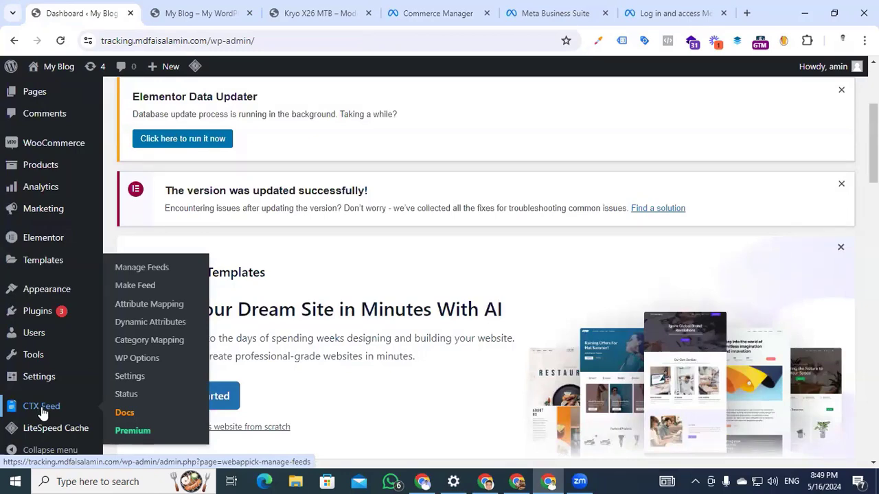
click(134, 291)
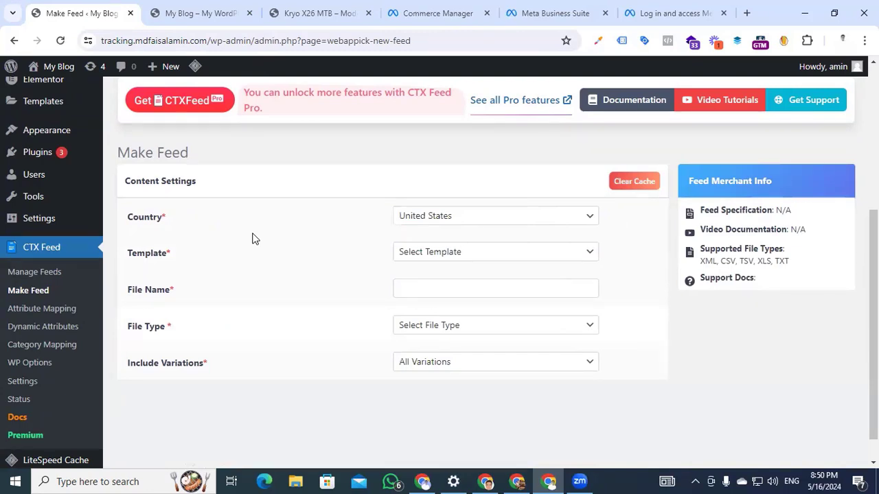
Set the feed's country to Bangladesh, its template to Facebook Catalog / Instagram, and its file name to the site owner's name
click(566, 218)
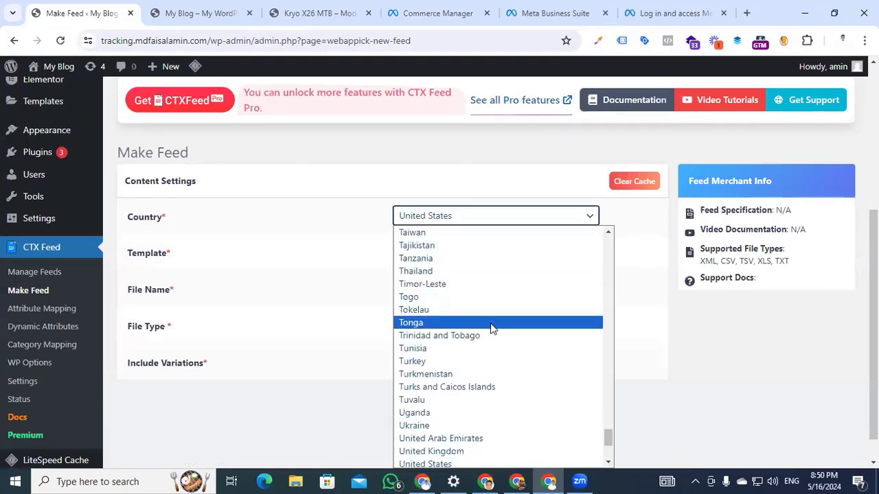
key(b)
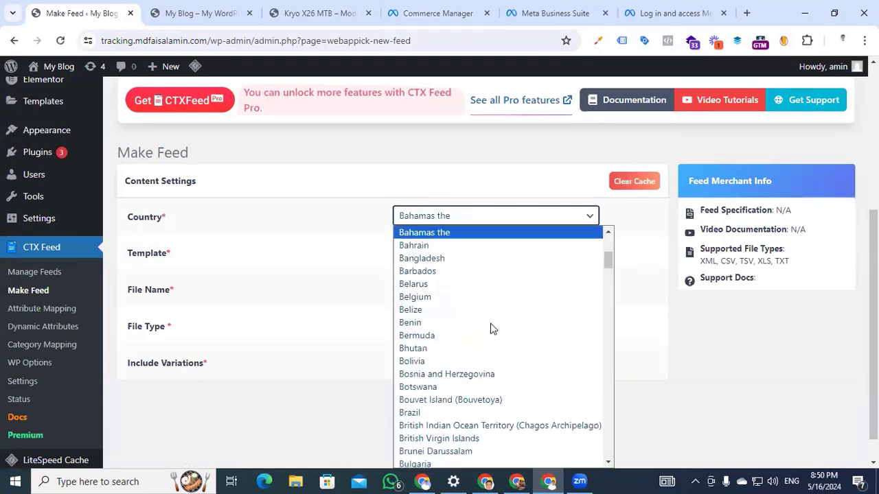
click(459, 258)
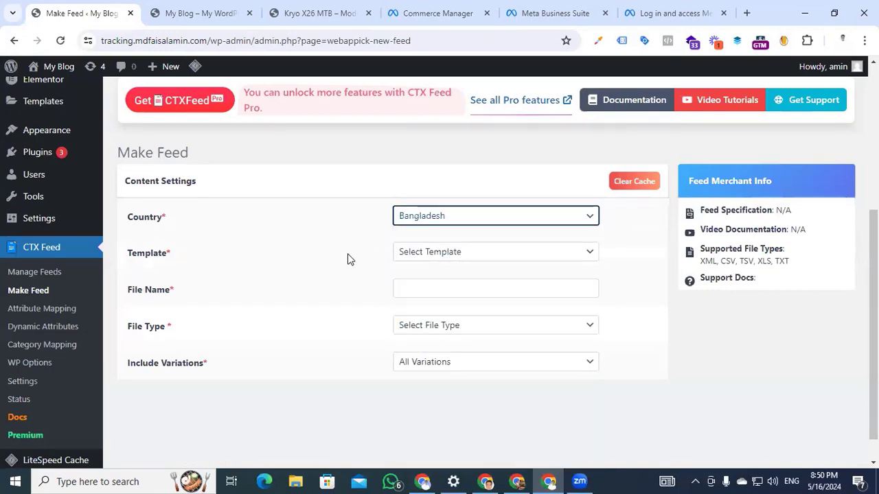
click(430, 253)
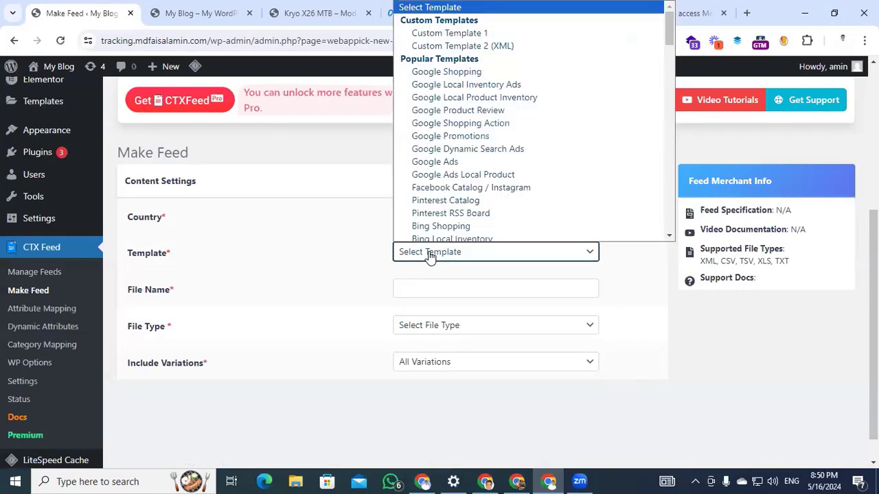
click(456, 184)
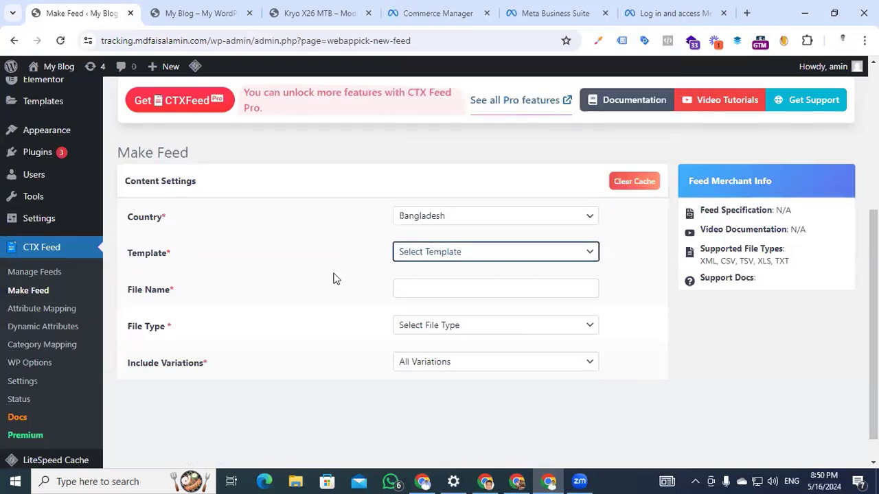
click(409, 284)
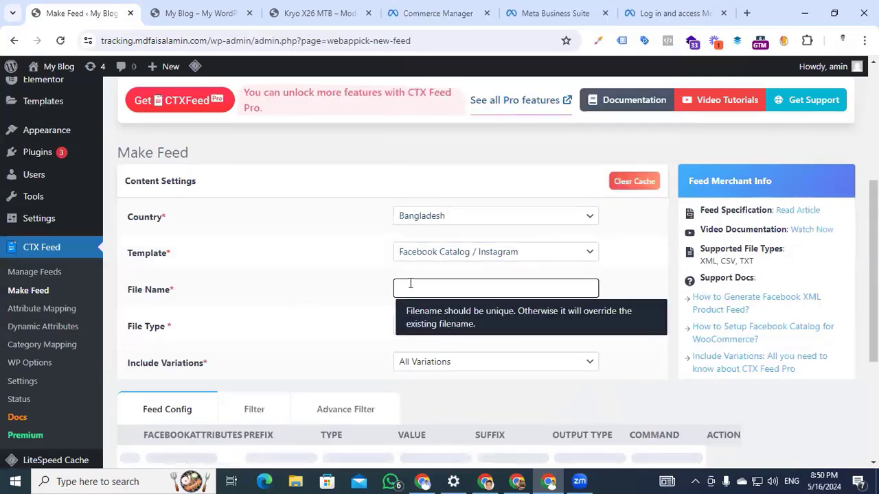
text(faisalamin)
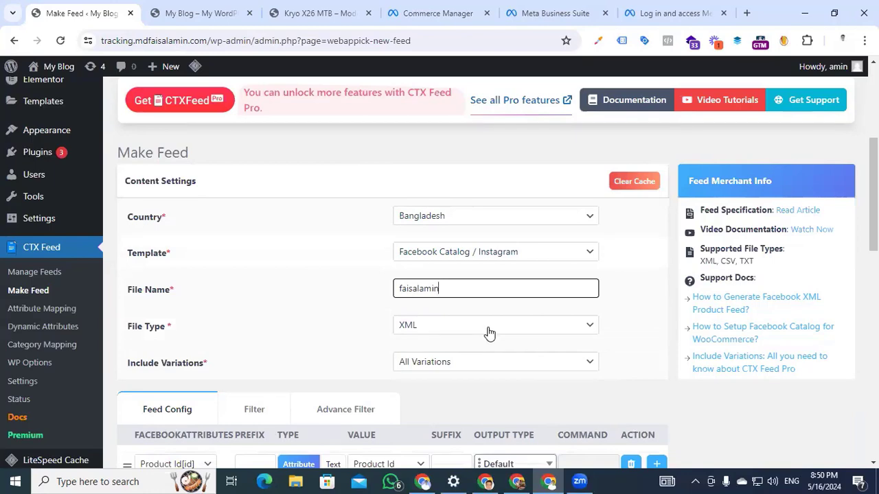
Set the feed's Facebook Product Category value to "86 - sporting goods > outdoor recreation > cycling", finding it with the search term "cycl"
scroll(318, 329, down, 1)
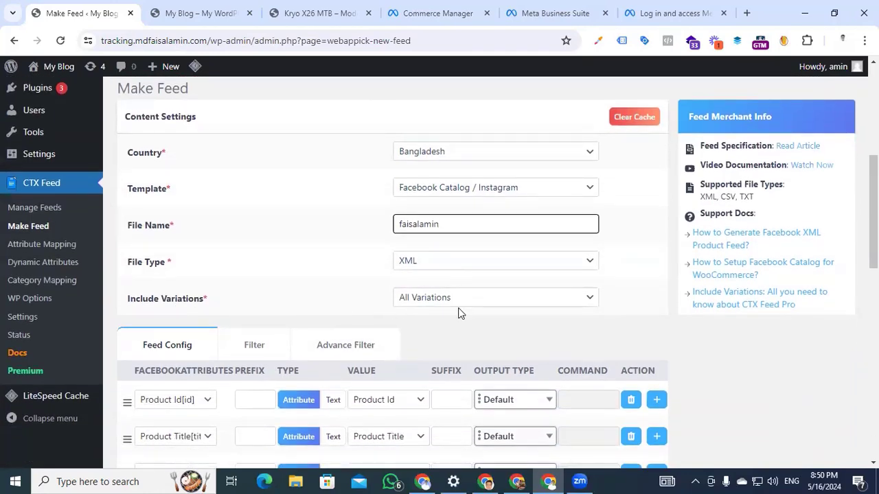
scroll(349, 310, down, 3)
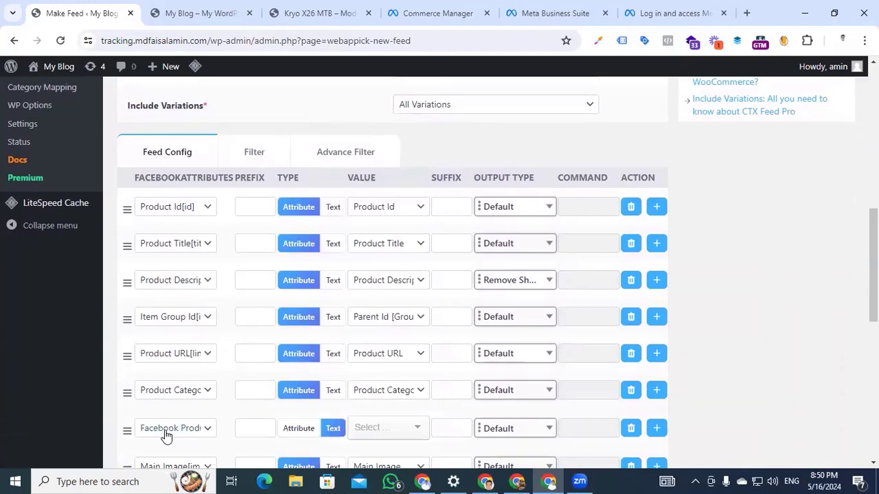
click(199, 433)
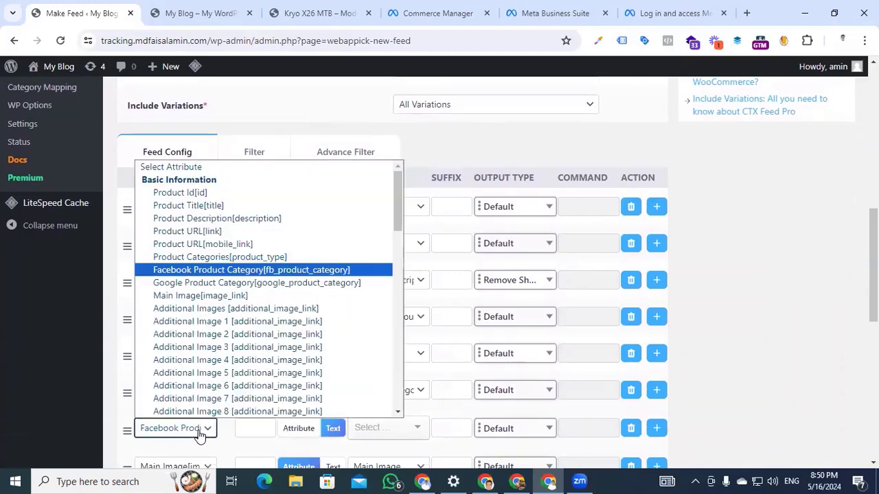
click(171, 271)
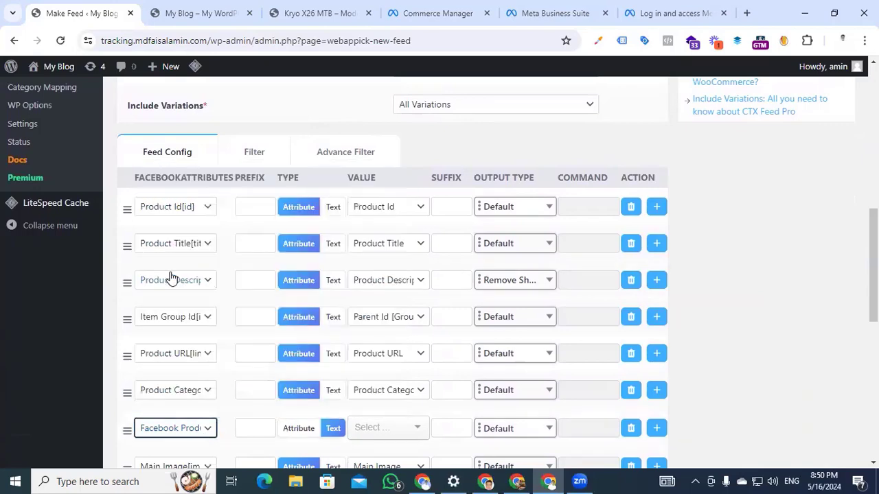
scroll(402, 439, down, 1)
click(373, 429)
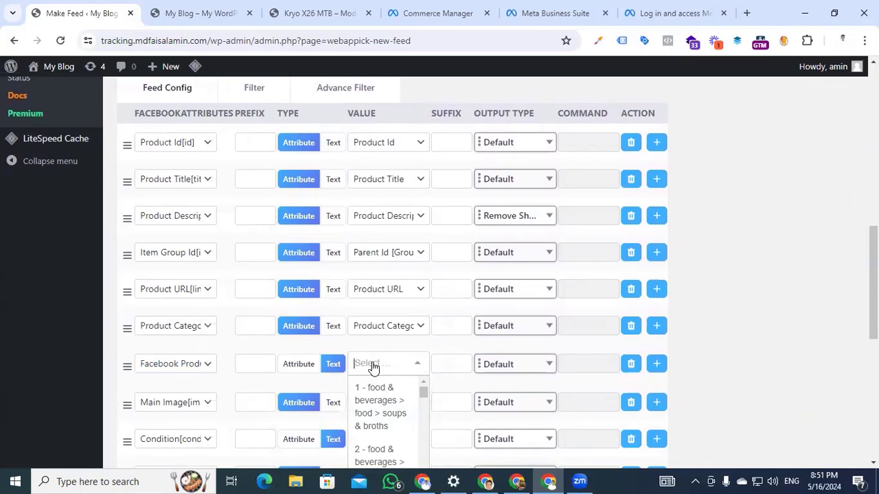
text(cycle)
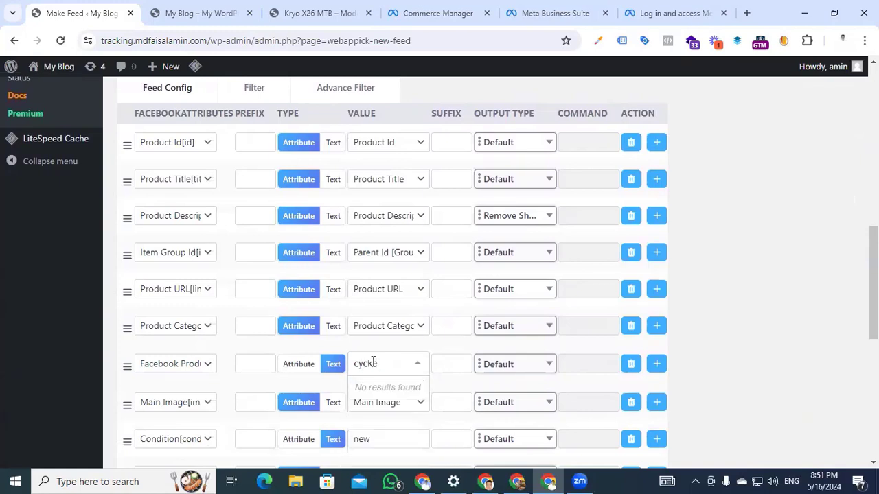
key(BackSpace)
key(BackSpace)
text(l)
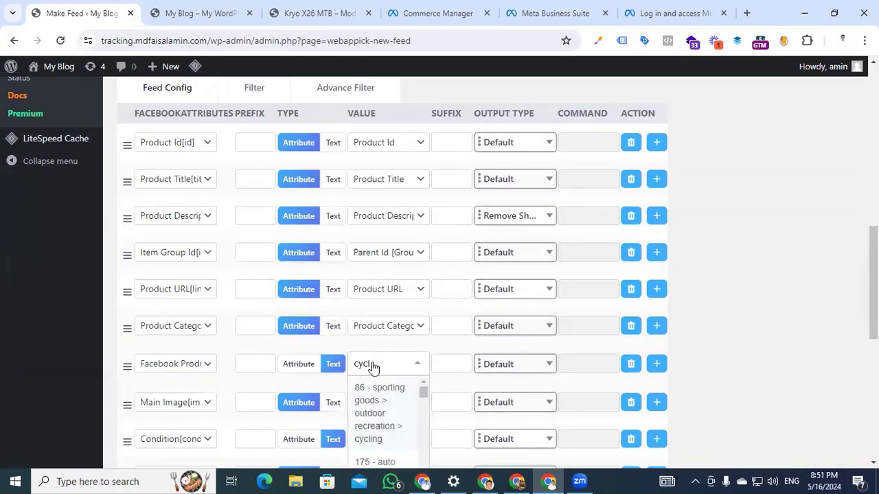
click(373, 425)
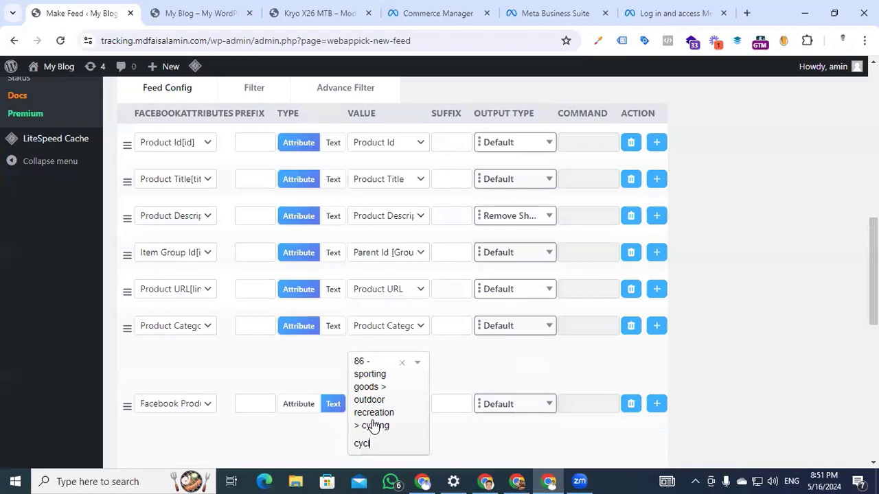
Update and generate the feed, and copy its feed URL from the Manage Feeds page
scroll(374, 422, down, 3)
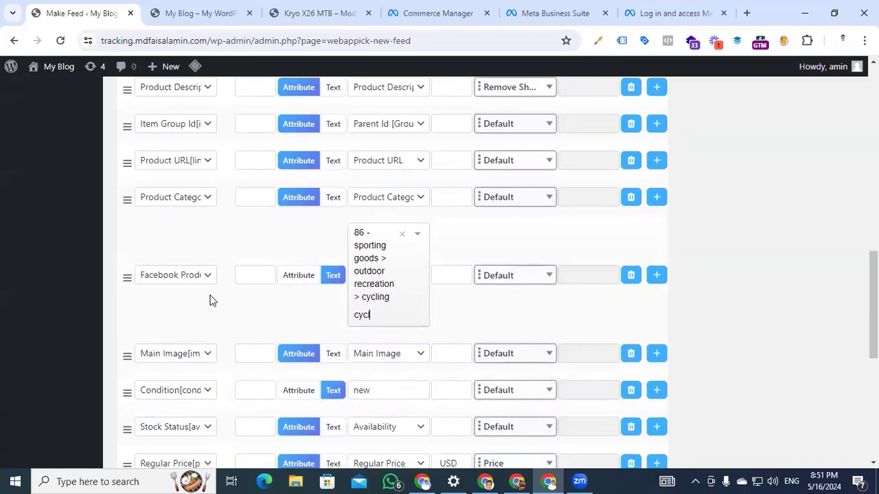
scroll(272, 319, down, 5)
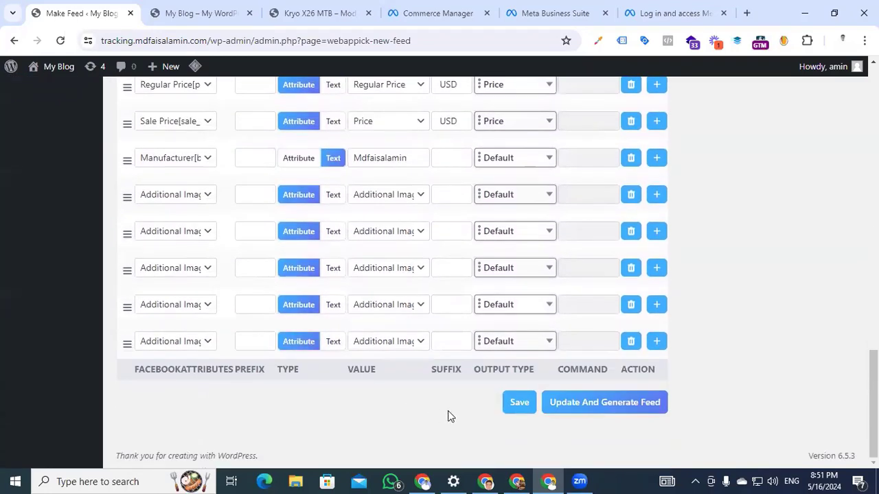
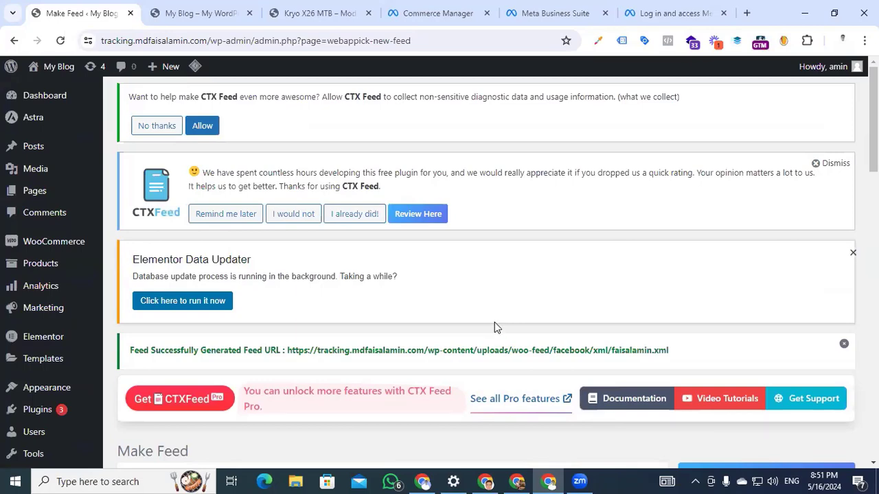
scroll(48, 337, down, 2)
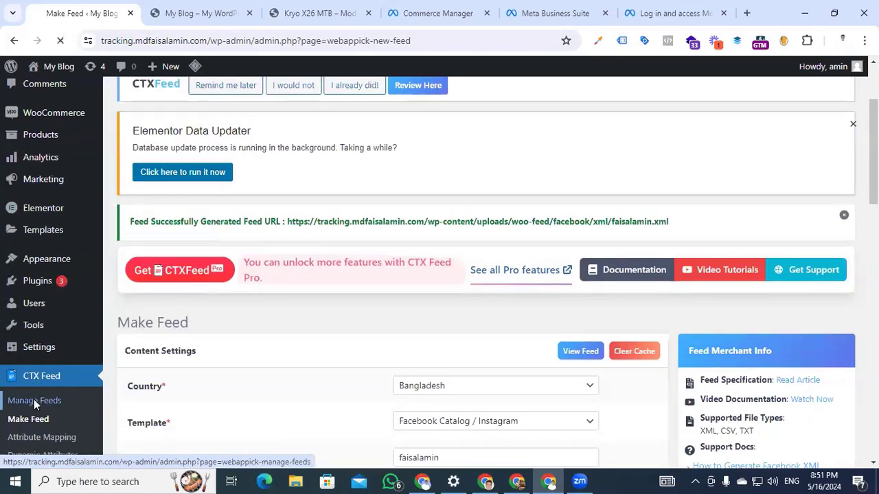
click(34, 400)
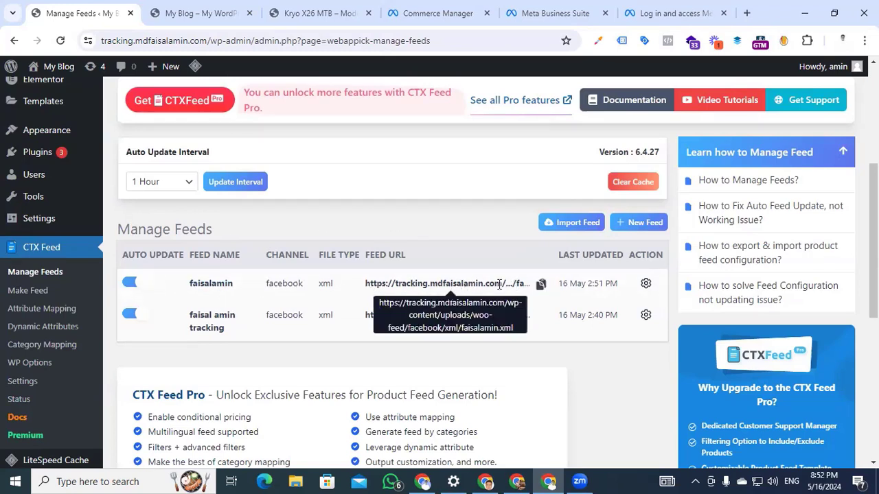
click(541, 287)
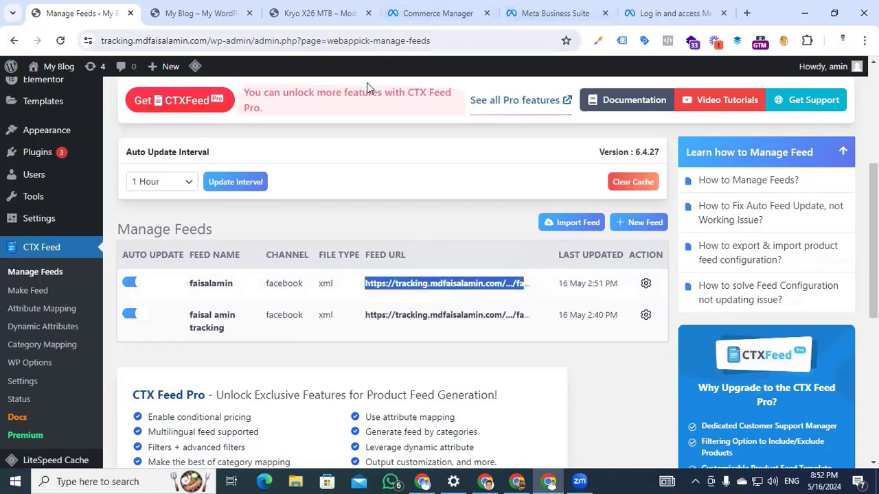
Switch to Commerce Manager, enter the copied XML feed URL as the data feed's source, and continue to its settings
click(416, 16)
click(396, 194)
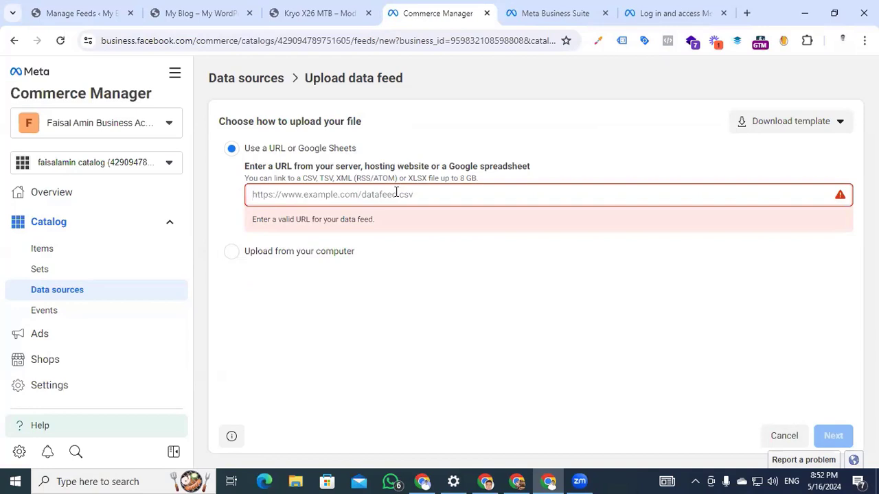
key(ctrl+v)
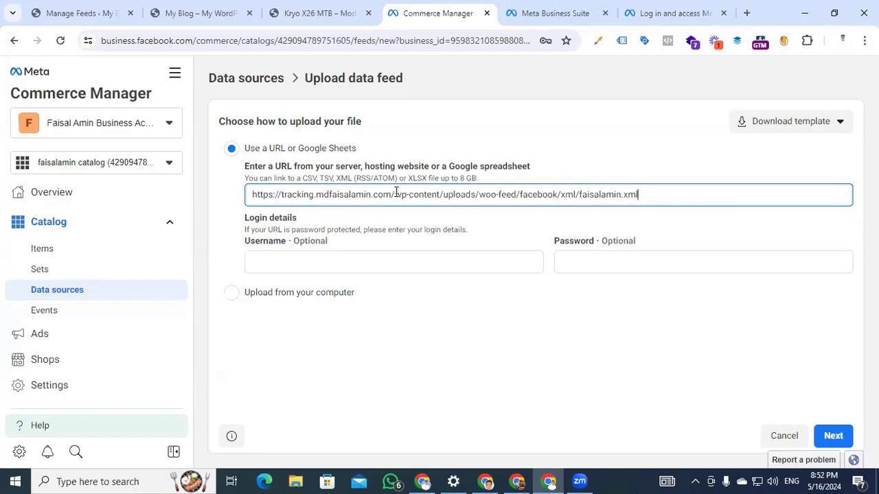
click(827, 435)
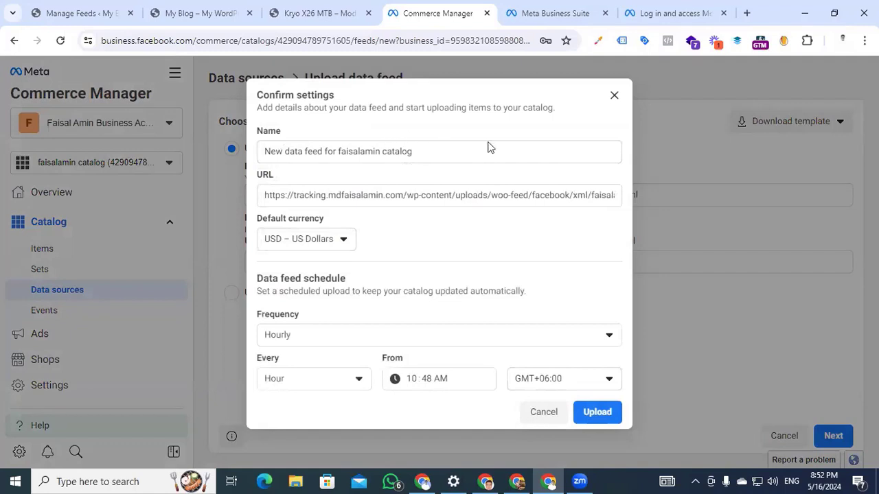
Keep USD – US Dollars as the default currency, set the data feed schedule's frequency to Daily, and upload the feed
click(343, 246)
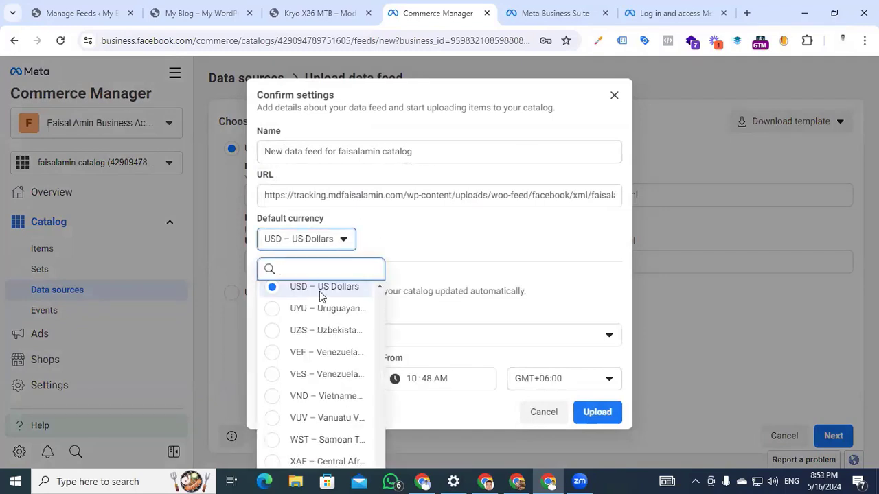
click(466, 244)
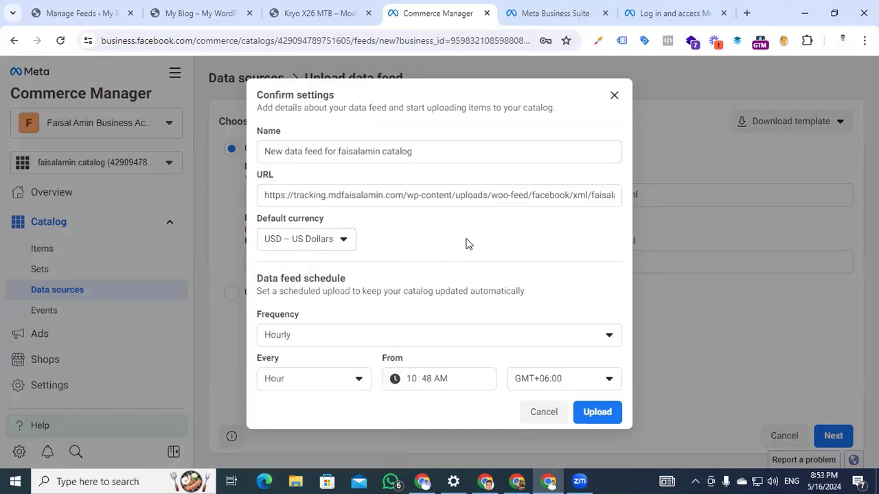
click(391, 336)
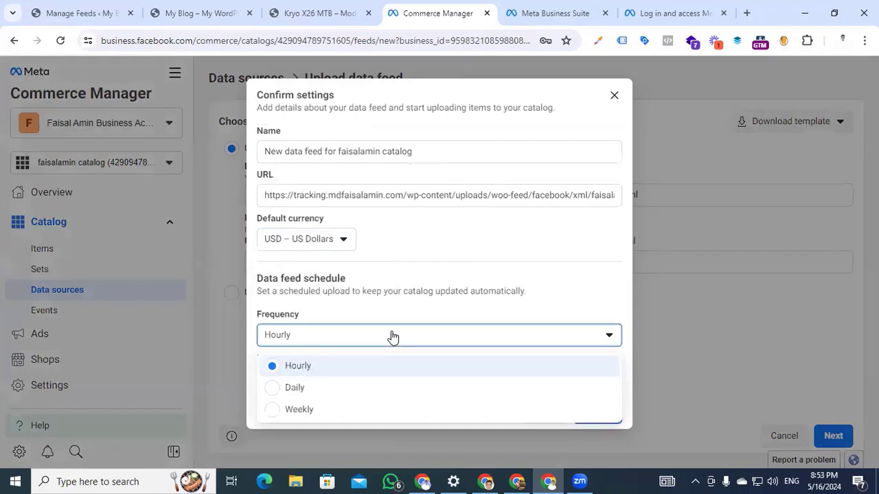
click(349, 389)
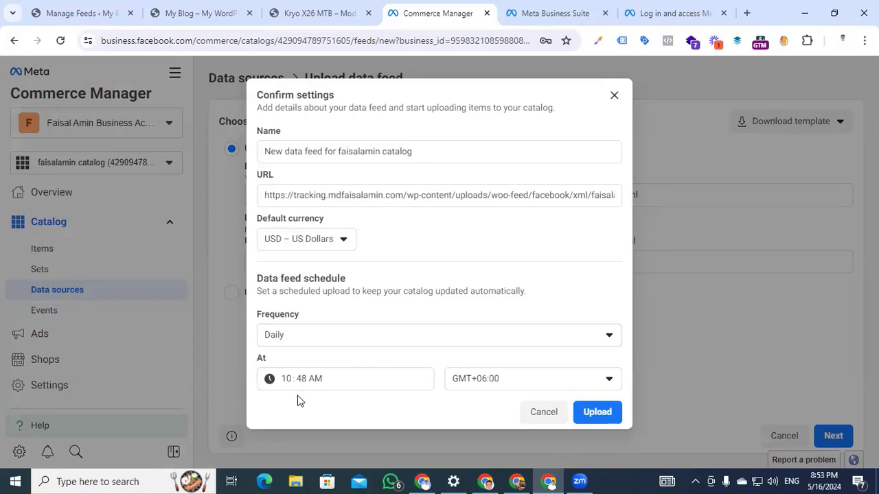
click(597, 414)
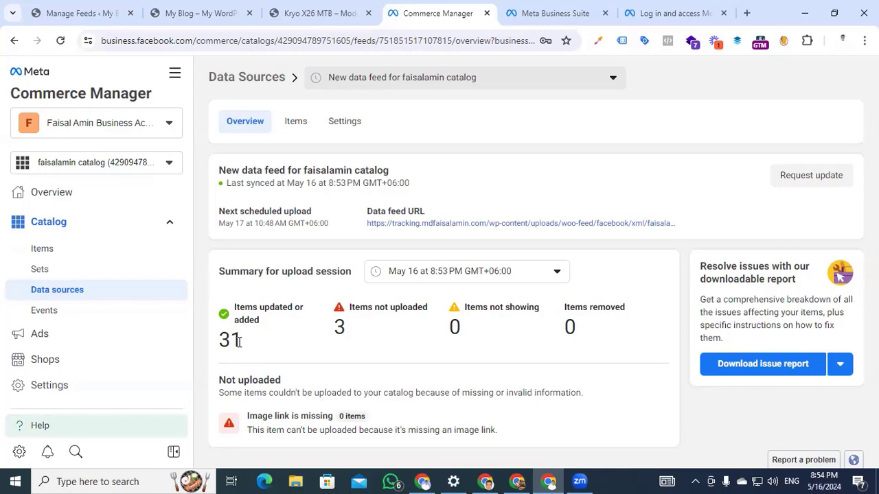
Review the products uploaded to the catalog in its Items list
click(84, 246)
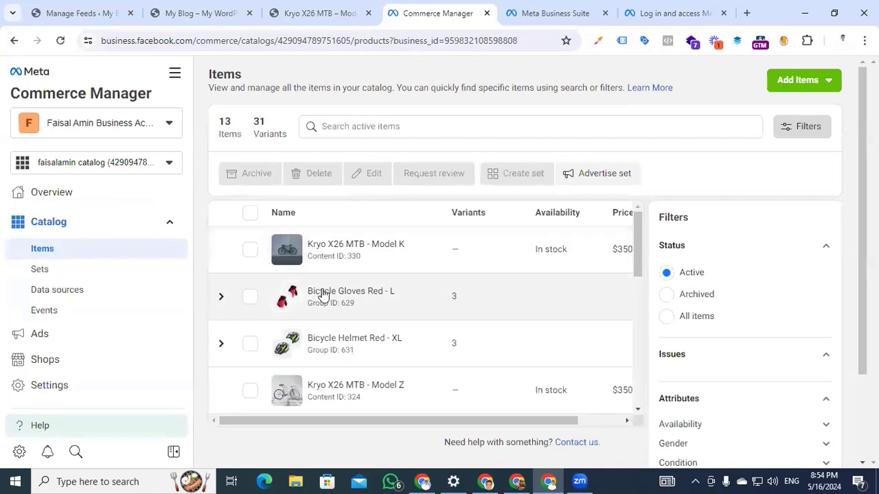
scroll(371, 292, down, 6)
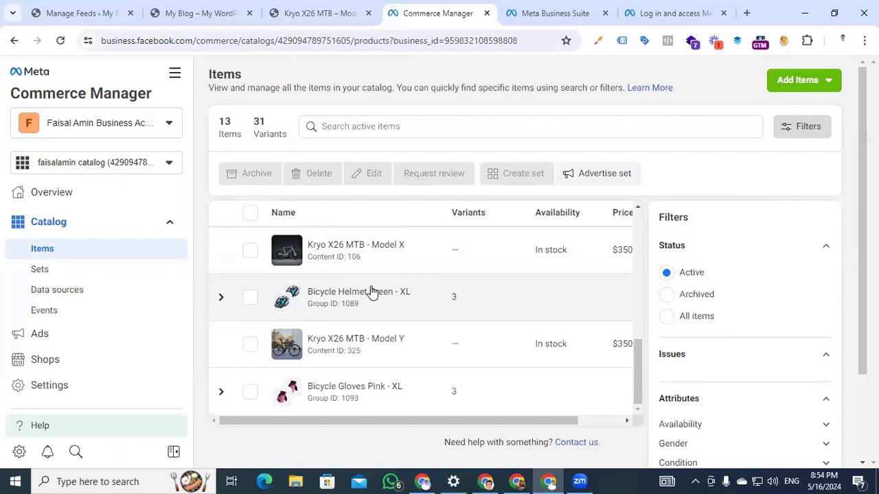
scroll(299, 313, up, 5)
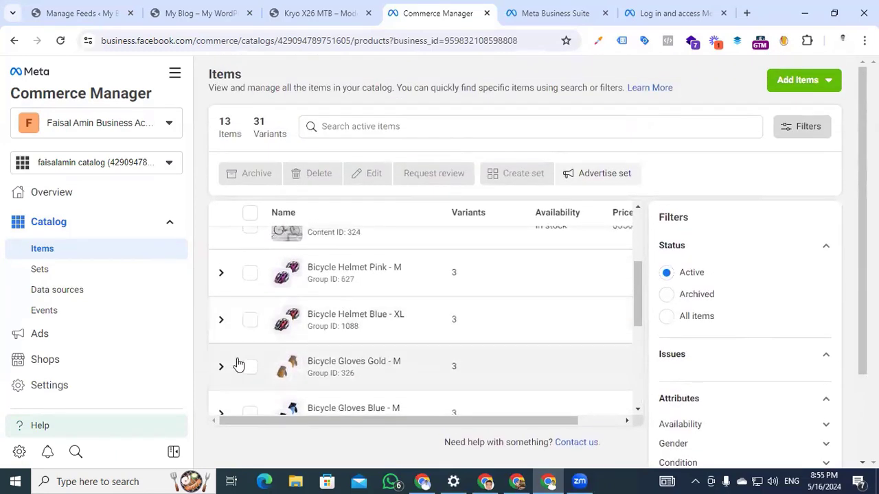
scroll(289, 412, up, 3)
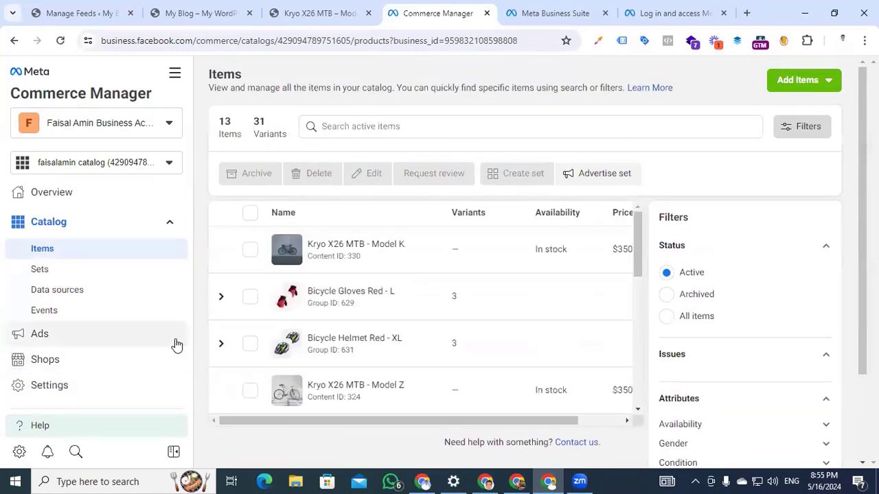
Connect the catalog's event tracking to the Meta Pixel named with just the business owner's first and last name, and save the connection
click(49, 318)
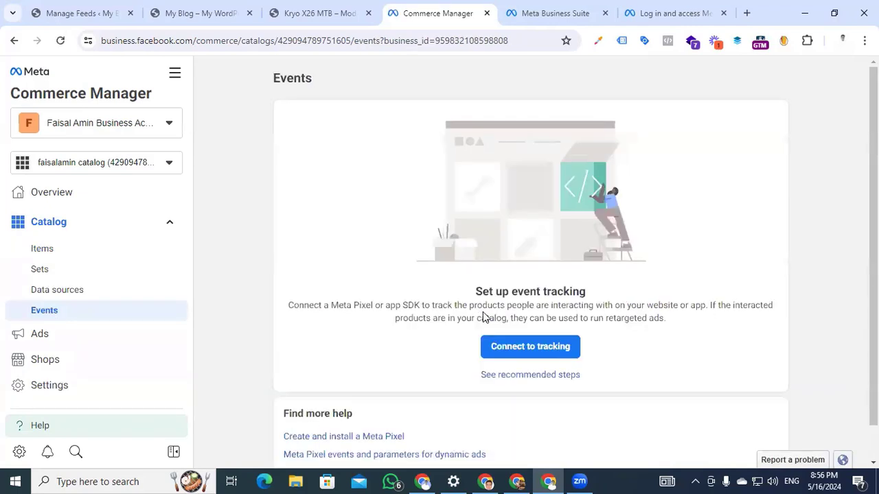
click(507, 347)
scroll(329, 303, down, 3)
scroll(329, 303, up, 3)
scroll(330, 303, down, 10)
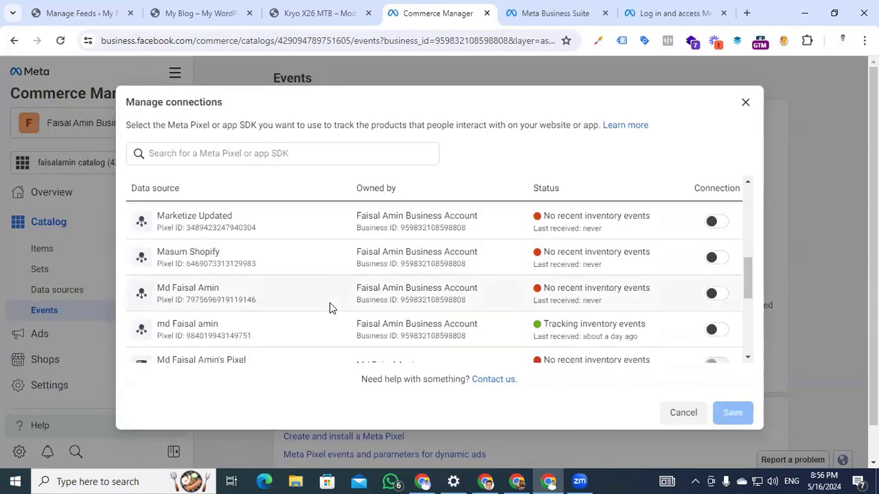
scroll(269, 348, down, 1)
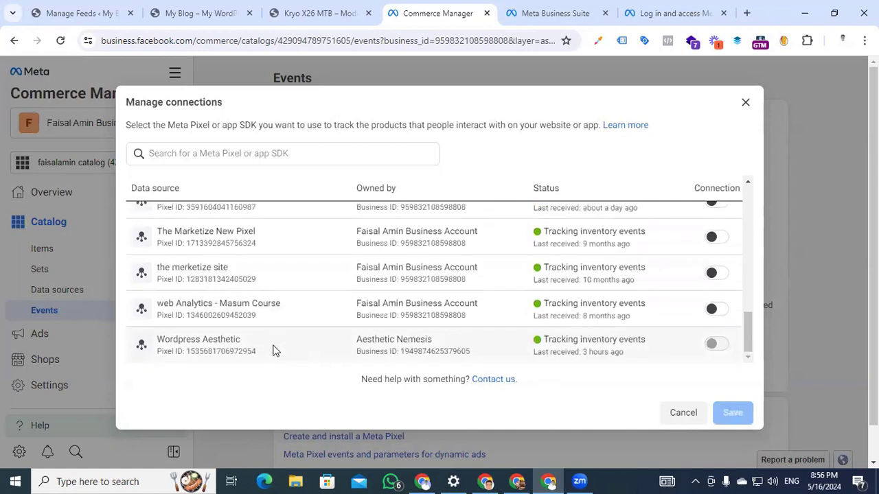
scroll(287, 332, up, 10)
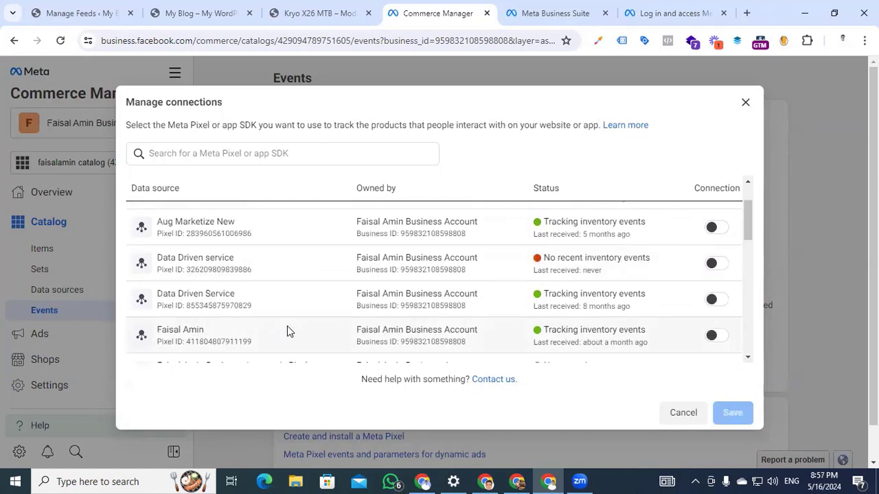
click(718, 337)
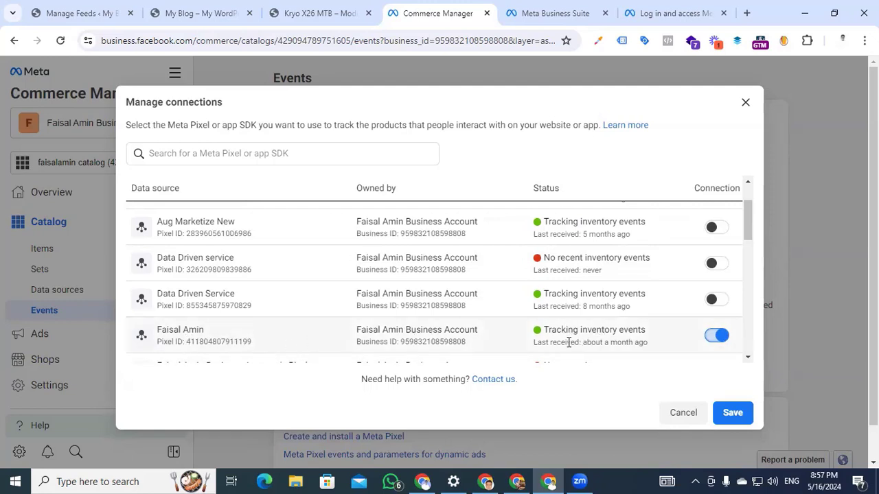
click(733, 421)
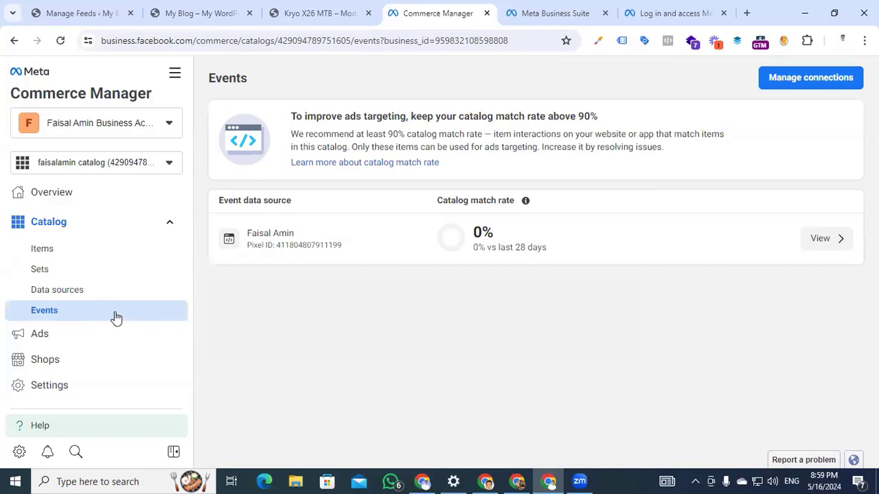
Open the catalog-specific settings to view its name, image cropping and notification options
click(77, 390)
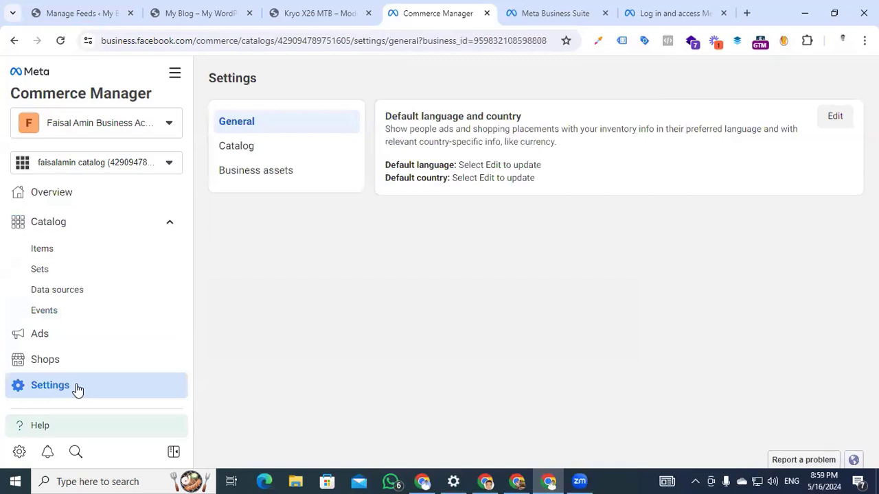
click(231, 147)
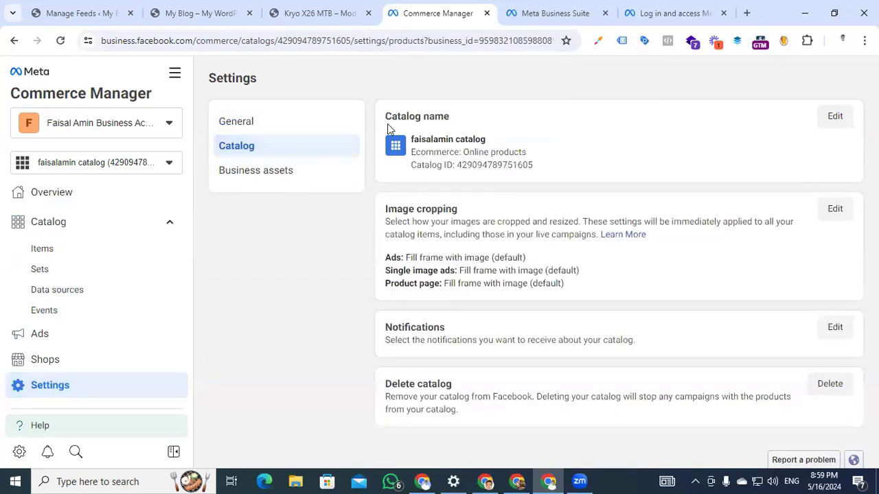